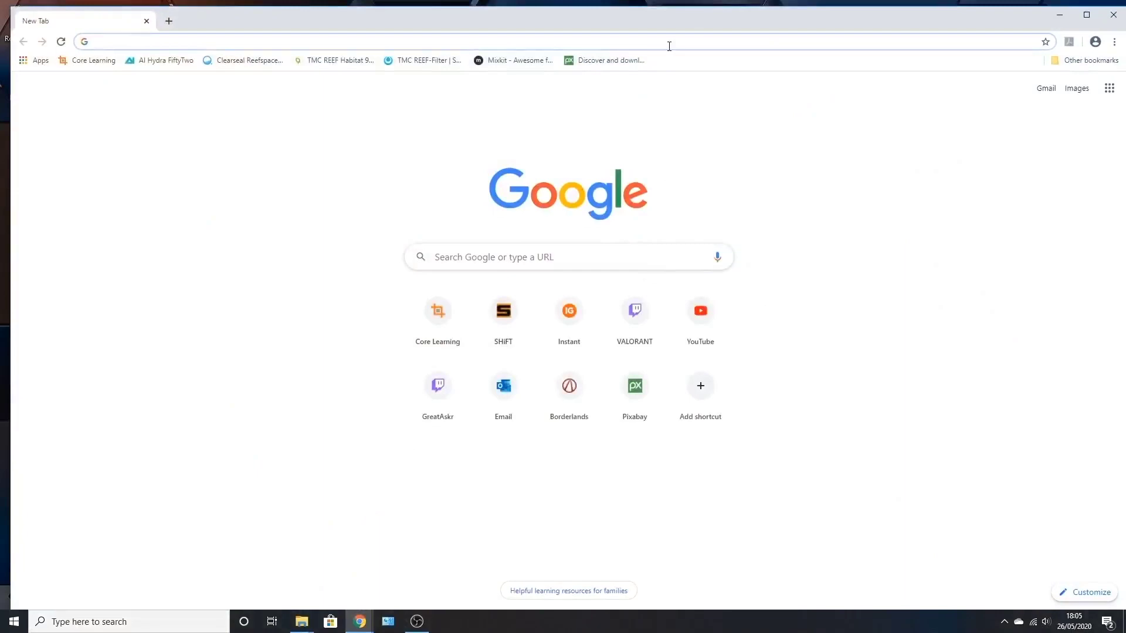
# Step: Search Google for 'ddu' and open the official Wagnardsoft DDU download site
pyautogui.write('ddu')
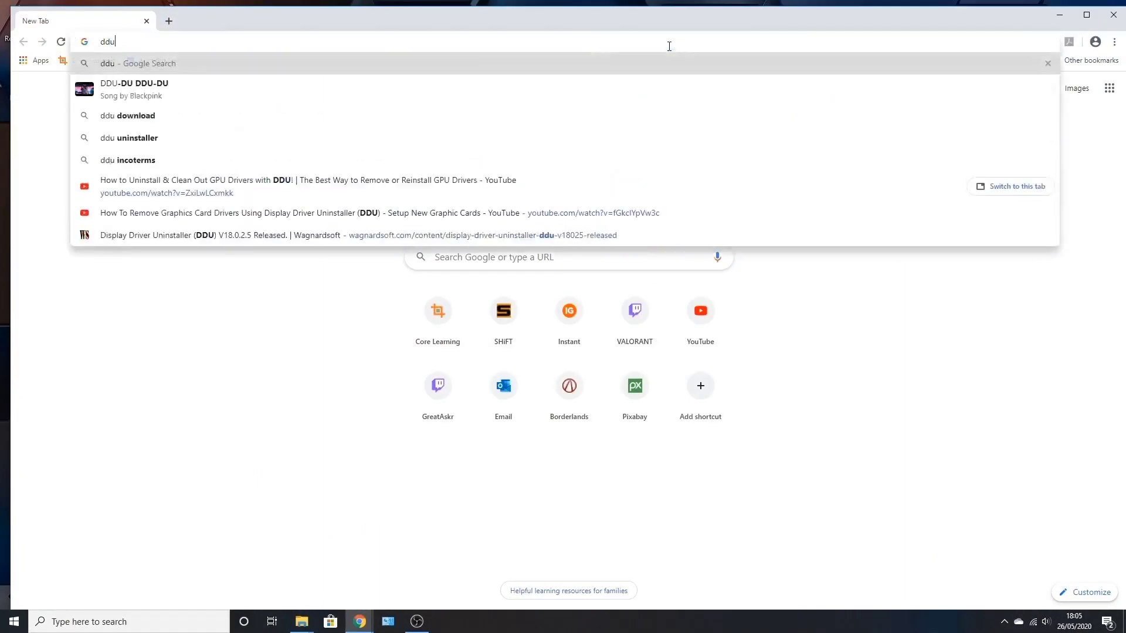
pyautogui.press('Return')
pyautogui.scroll(-3, 336, 292)
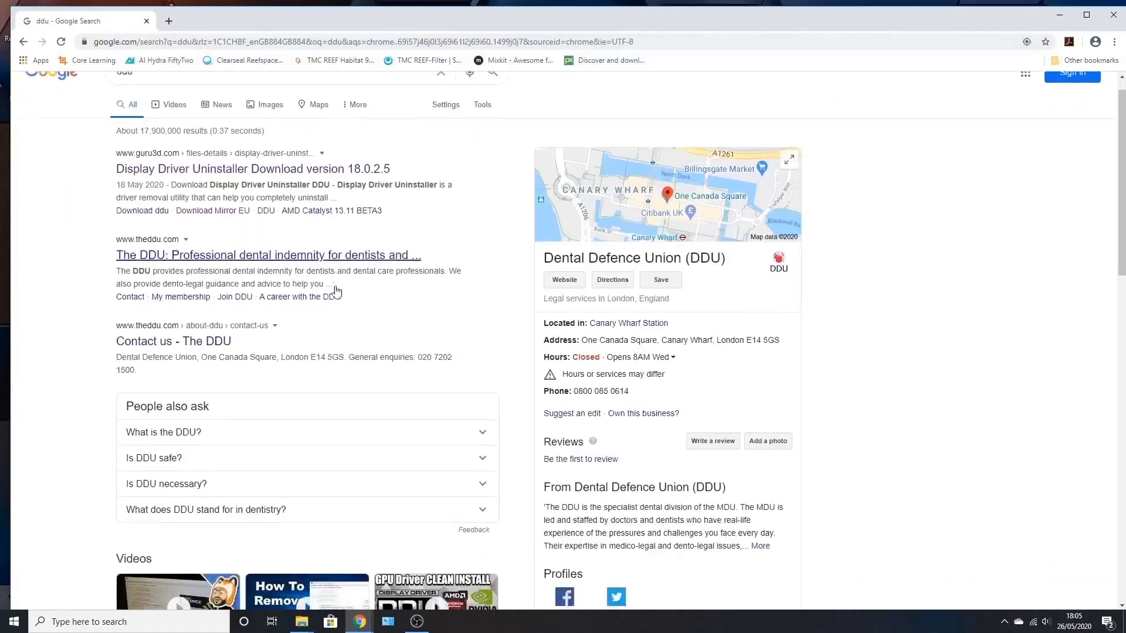
pyautogui.scroll(2, 335, 289)
pyautogui.scroll(-6, 335, 290)
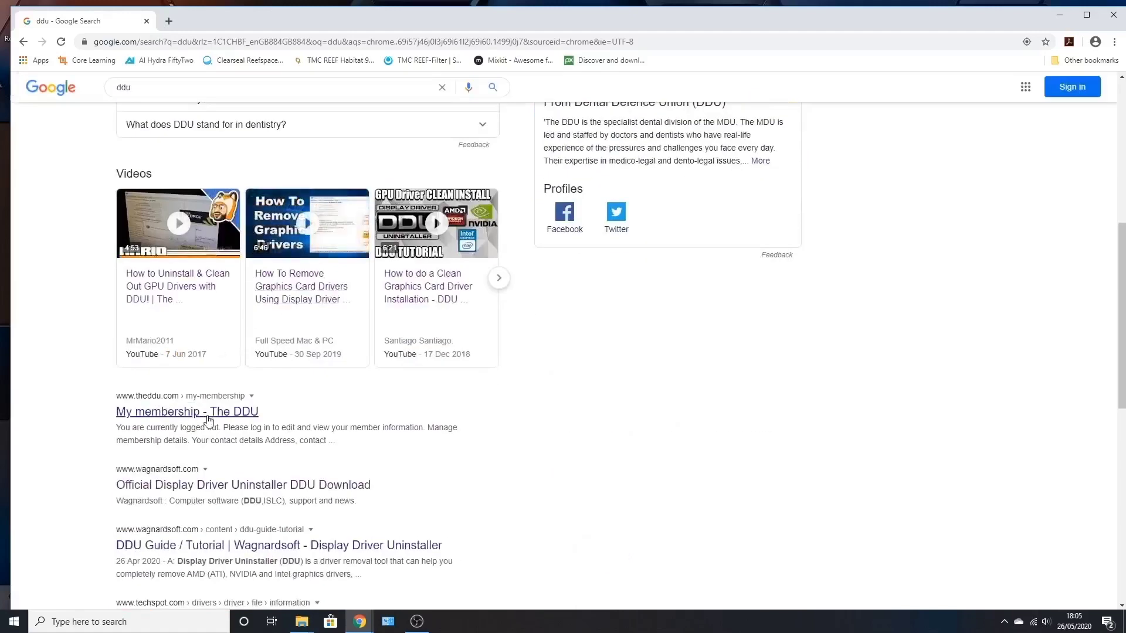
pyautogui.click(248, 485)
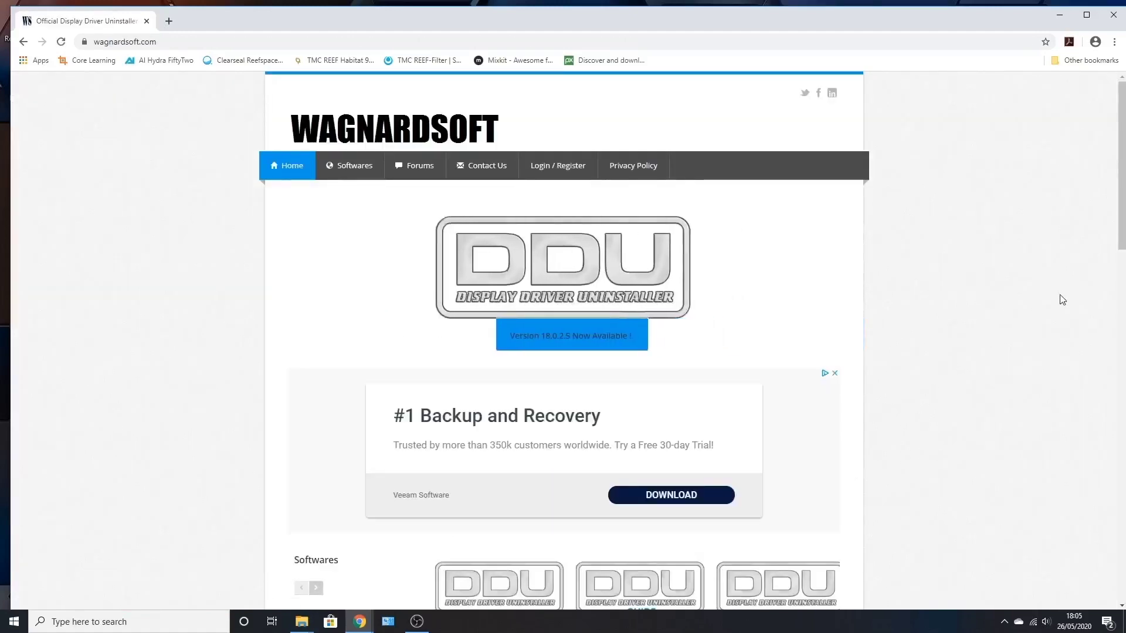
pyautogui.scroll(-5, 1089, 271)
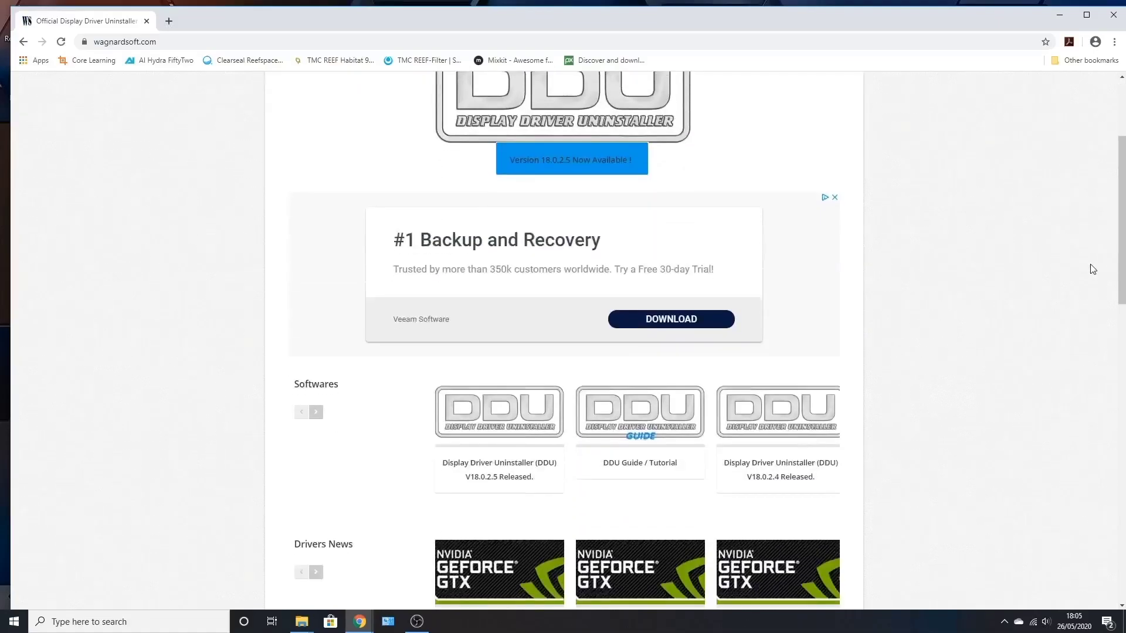
pyautogui.scroll(-1, 1092, 269)
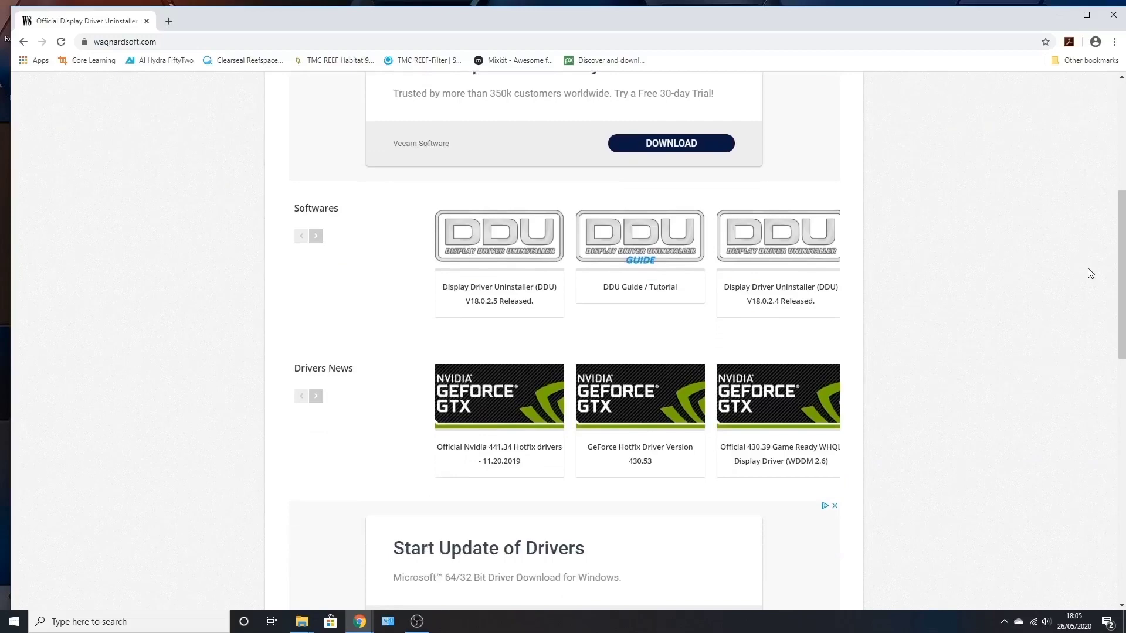
# Step: Open the DDU V18.0.2.5 release article and go to its download and support forum post
pyautogui.click(506, 245)
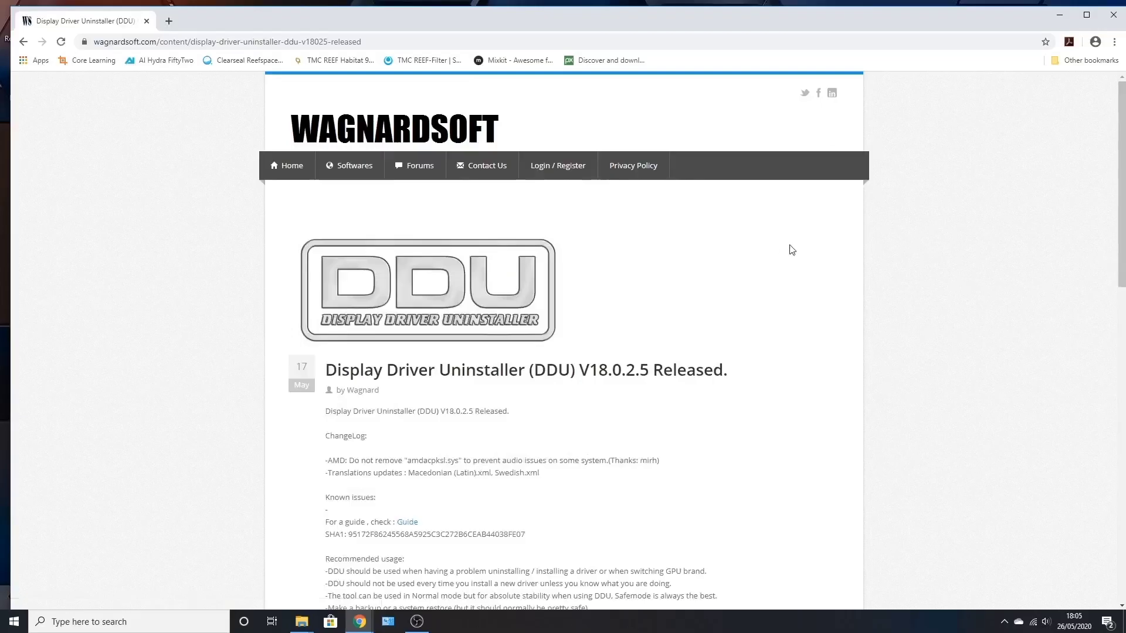
pyautogui.scroll(-3, 791, 249)
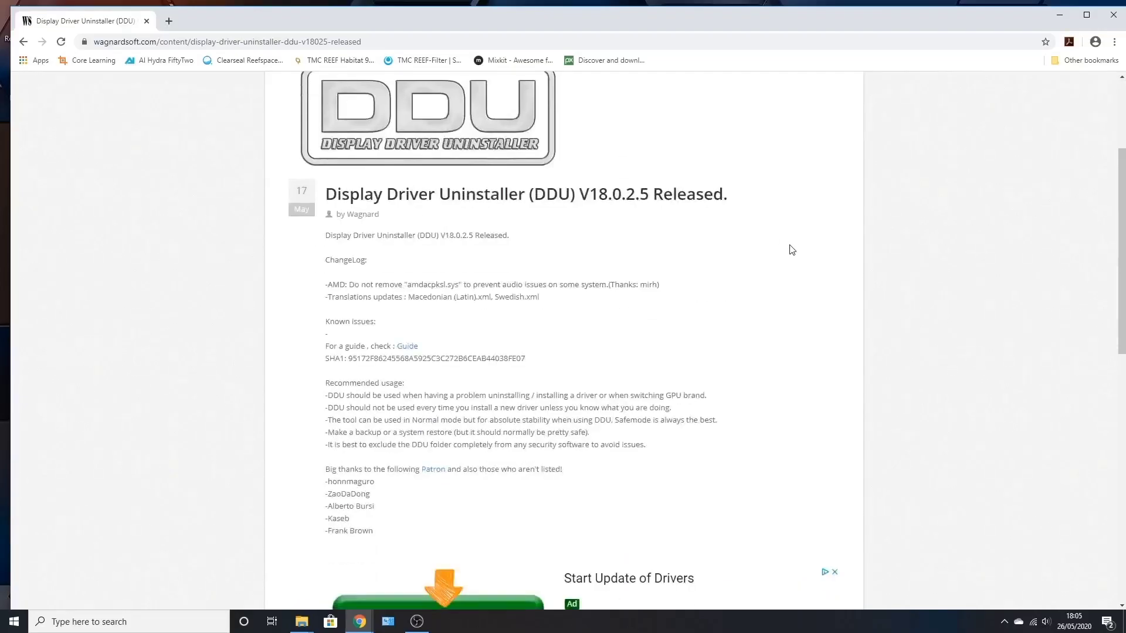
pyautogui.scroll(-7, 791, 250)
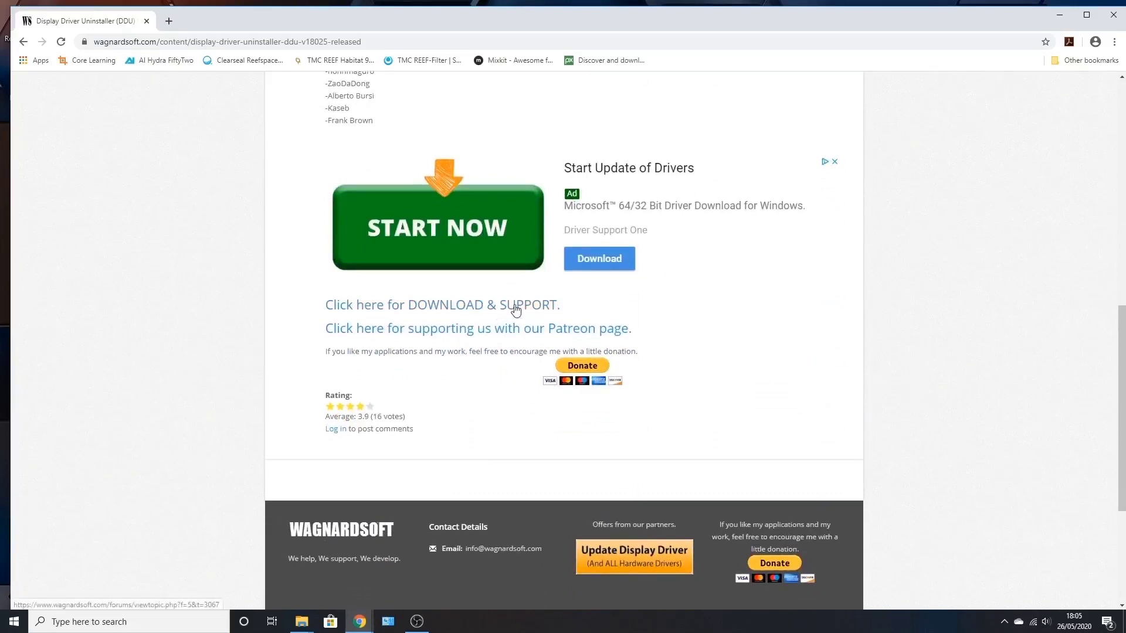
pyautogui.click(515, 308)
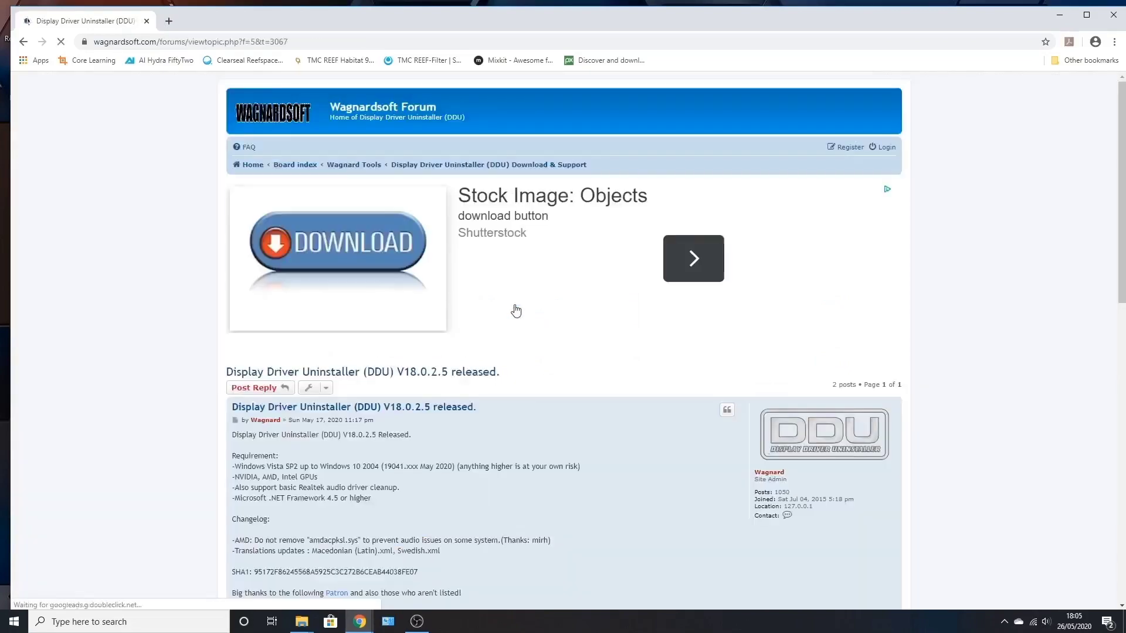
# Step: Download DDU v18.0.2.5.exe from the Official Download link and run the downloaded file
pyautogui.scroll(-6, 515, 311)
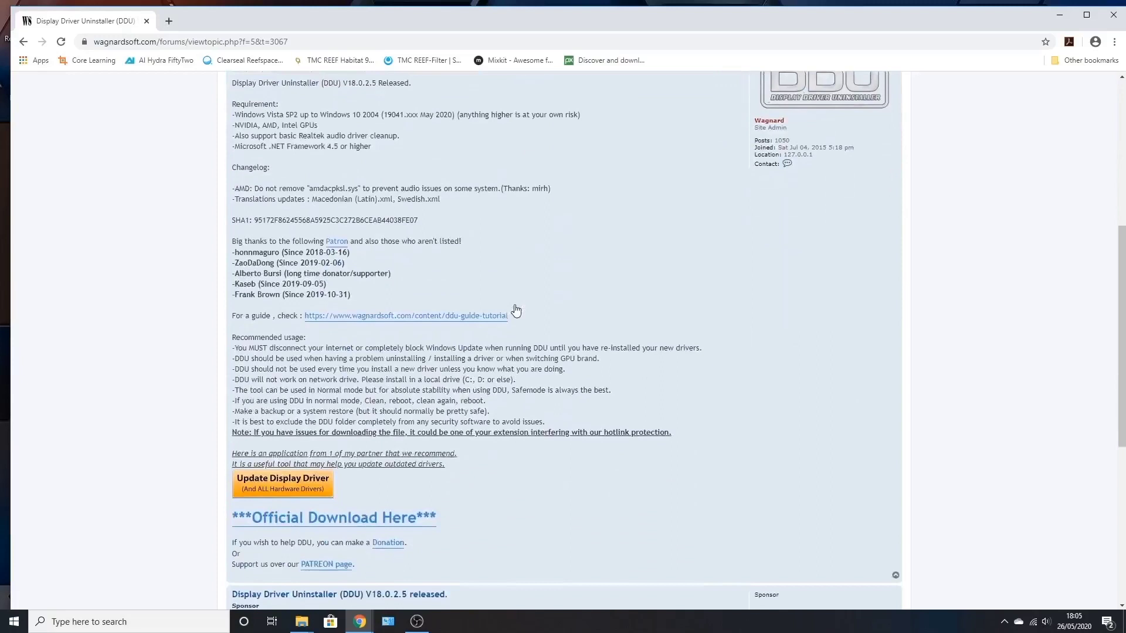
pyautogui.scroll(-2, 515, 311)
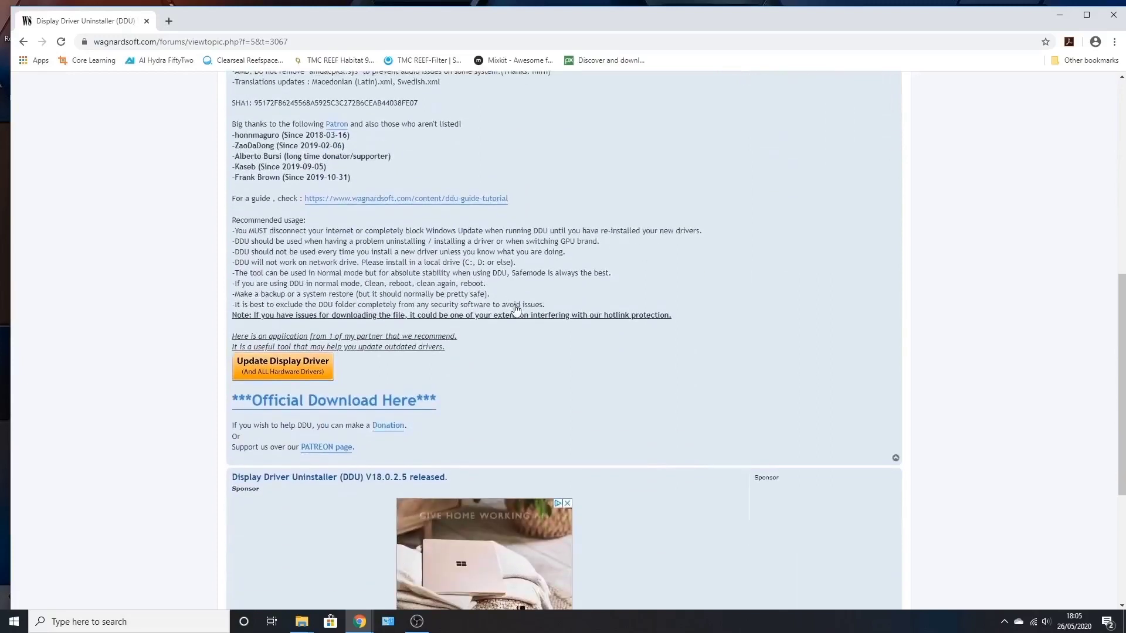
pyautogui.click(368, 405)
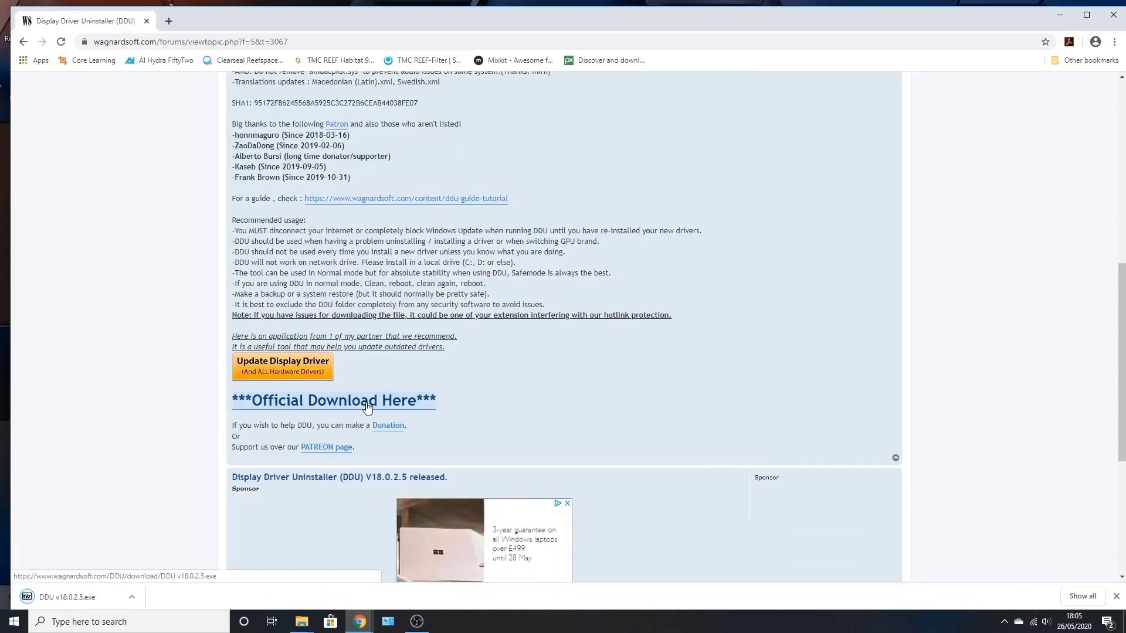
pyautogui.click(82, 597)
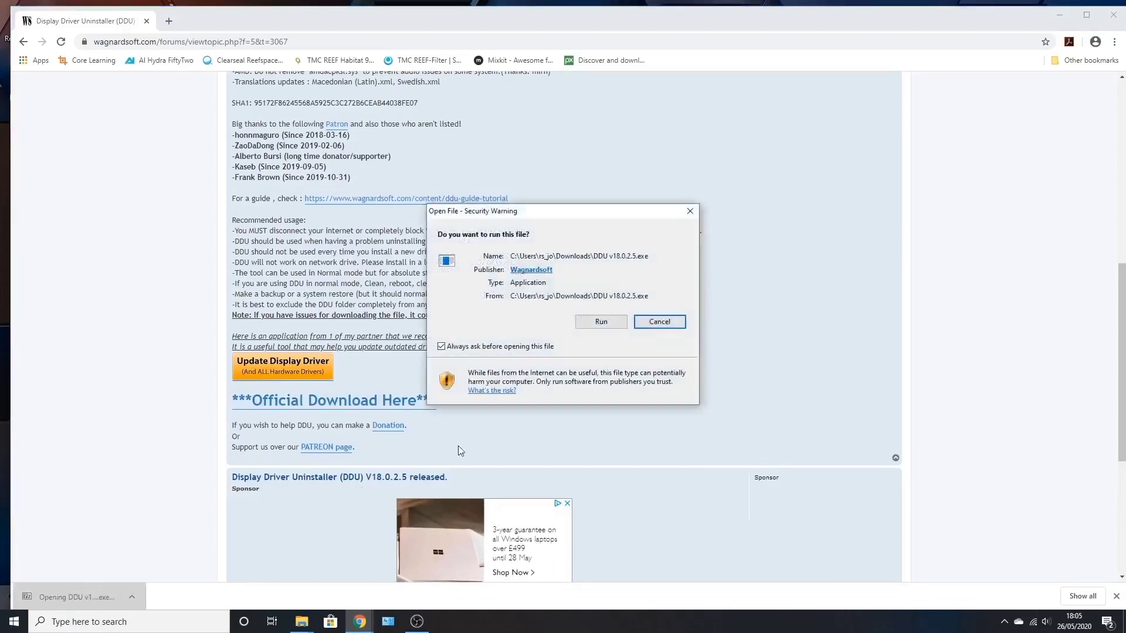
# Step: Allow the DDU v18.0.2.5 archive to run and extract it to the Desktop
pyautogui.click(1059, 15)
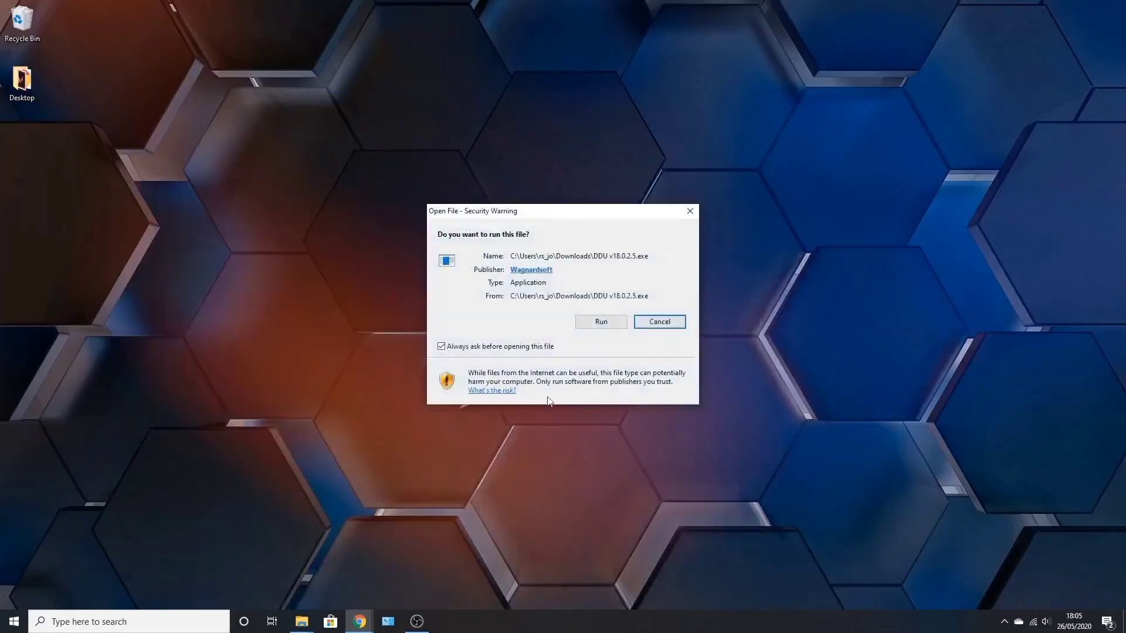
pyautogui.click(602, 322)
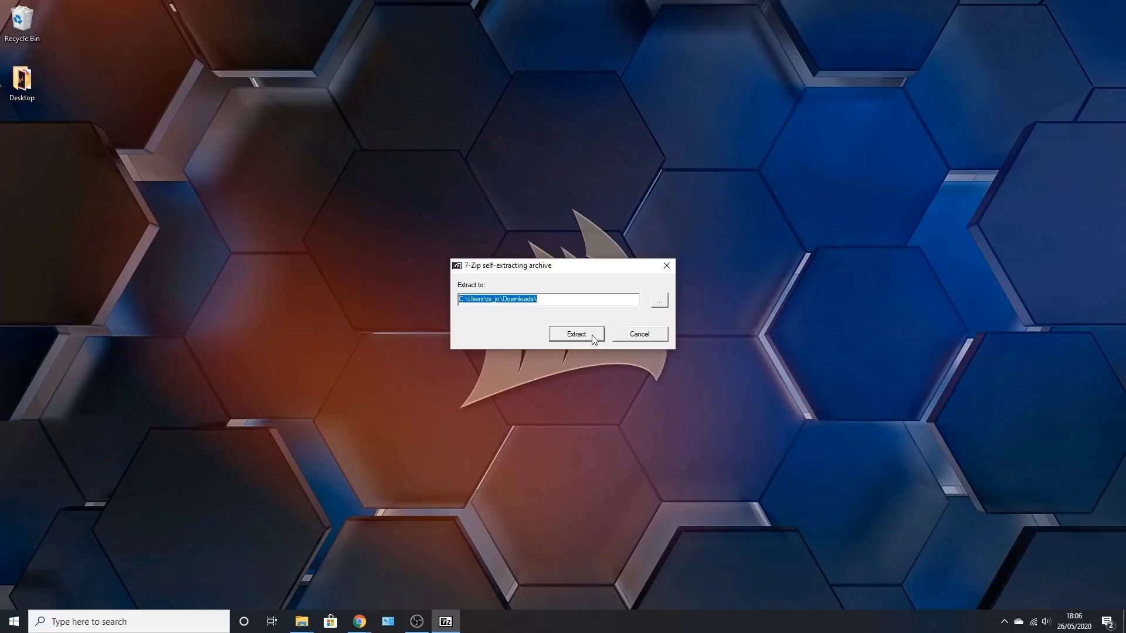
pyautogui.click(659, 300)
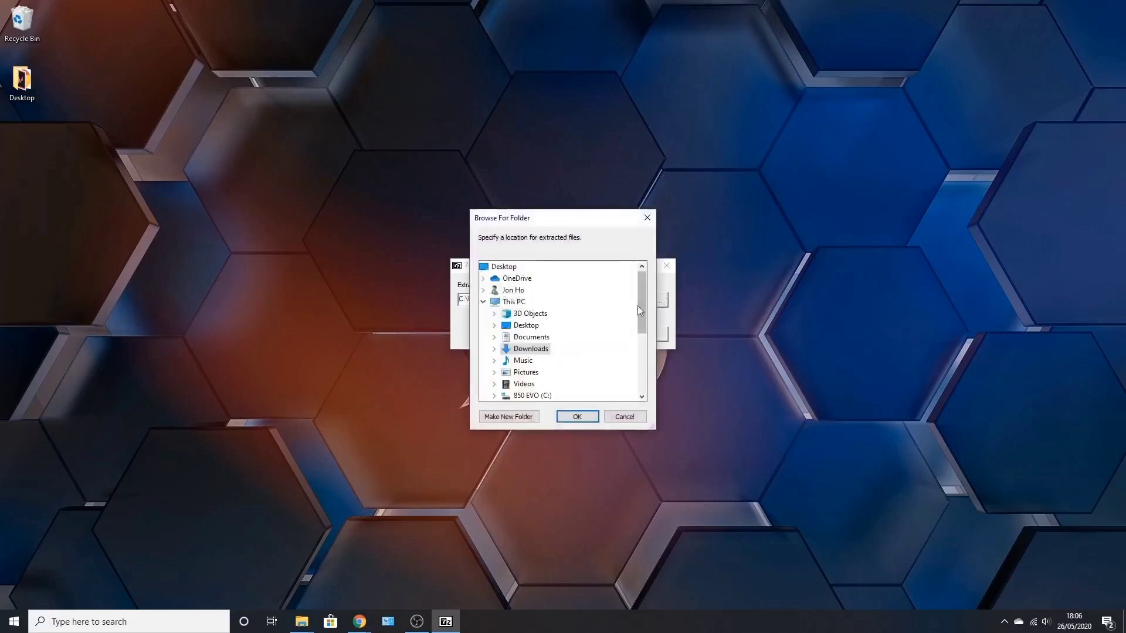
pyautogui.click(530, 326)
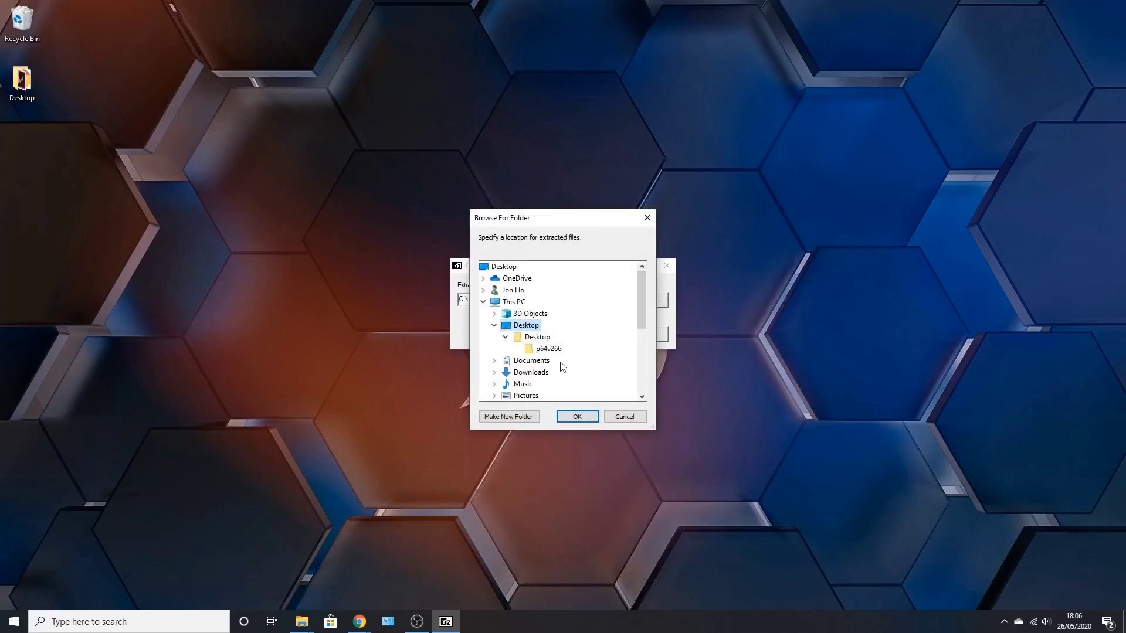
pyautogui.click(575, 418)
pyautogui.click(587, 334)
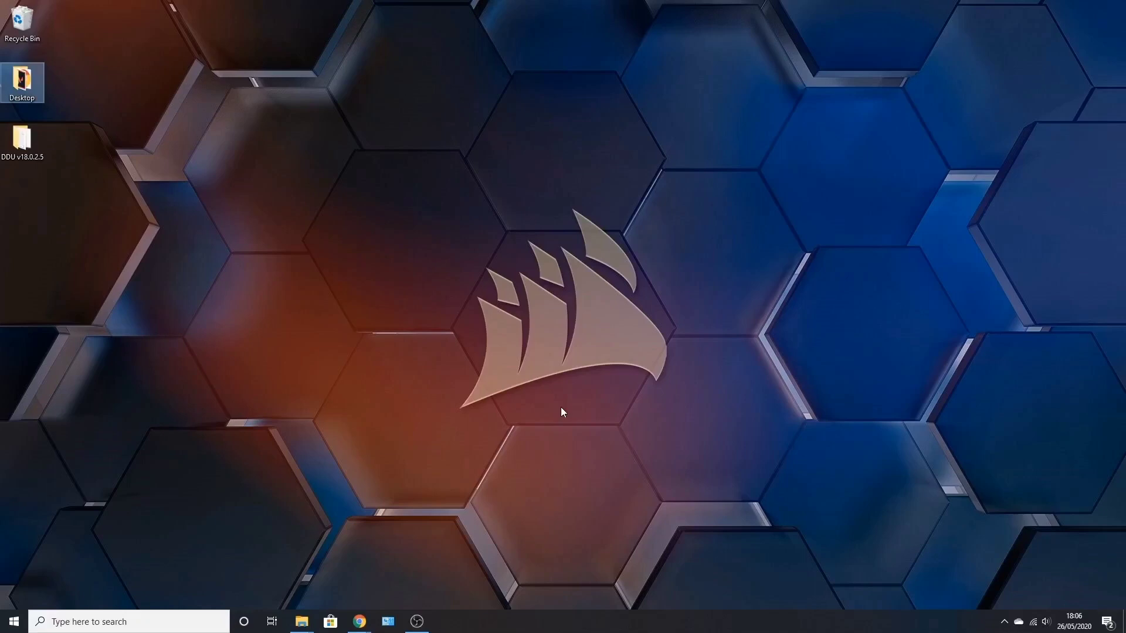
# Step: Open System Configuration via 'msco' search, enable Minimal Safe boot on the Boot tab, and apply
pyautogui.click(135, 621)
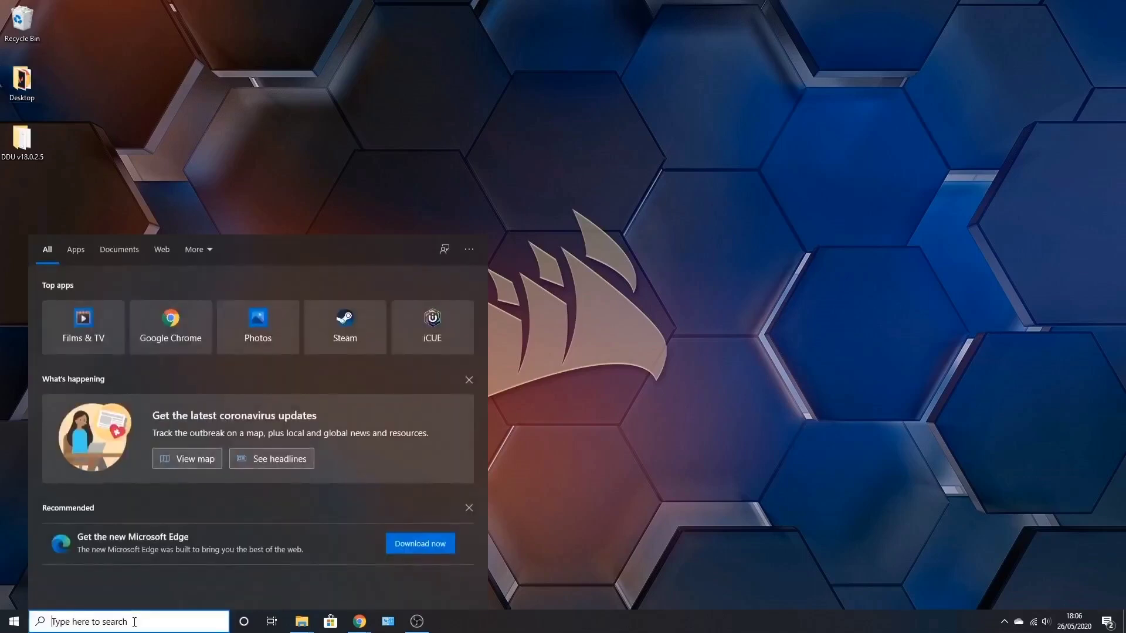
pyautogui.write('ms')
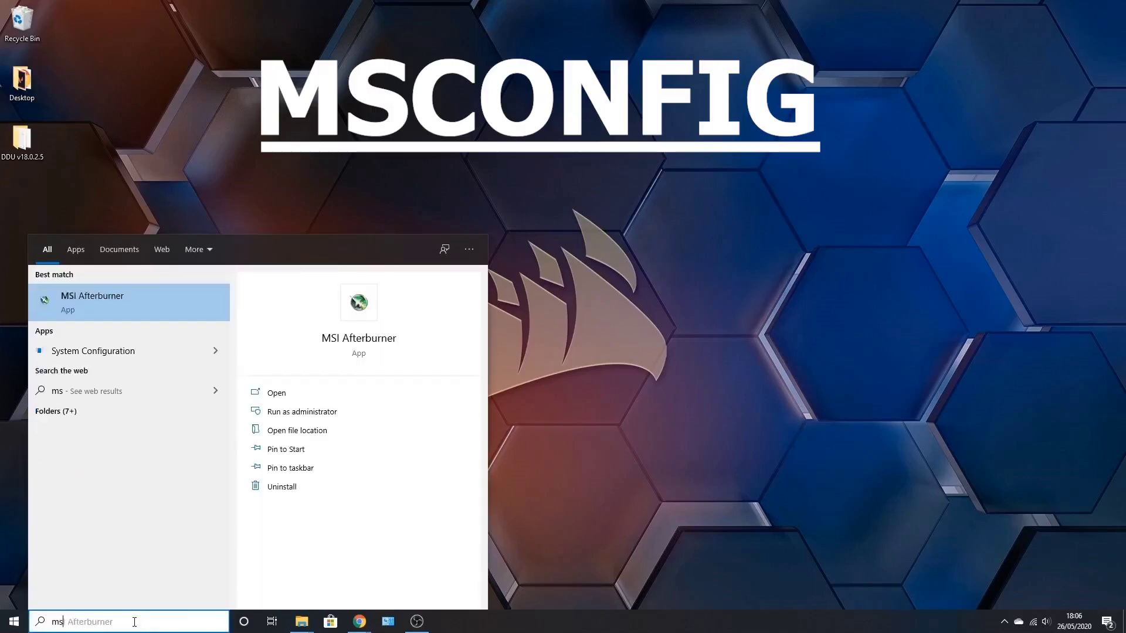
pyautogui.write('co')
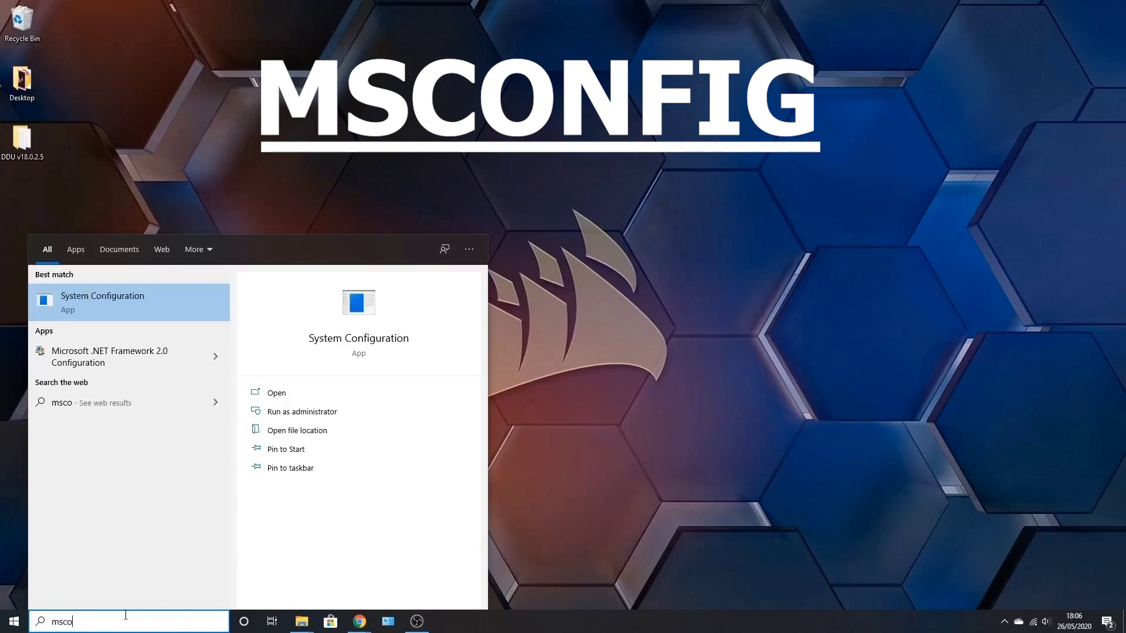
pyautogui.click(141, 305)
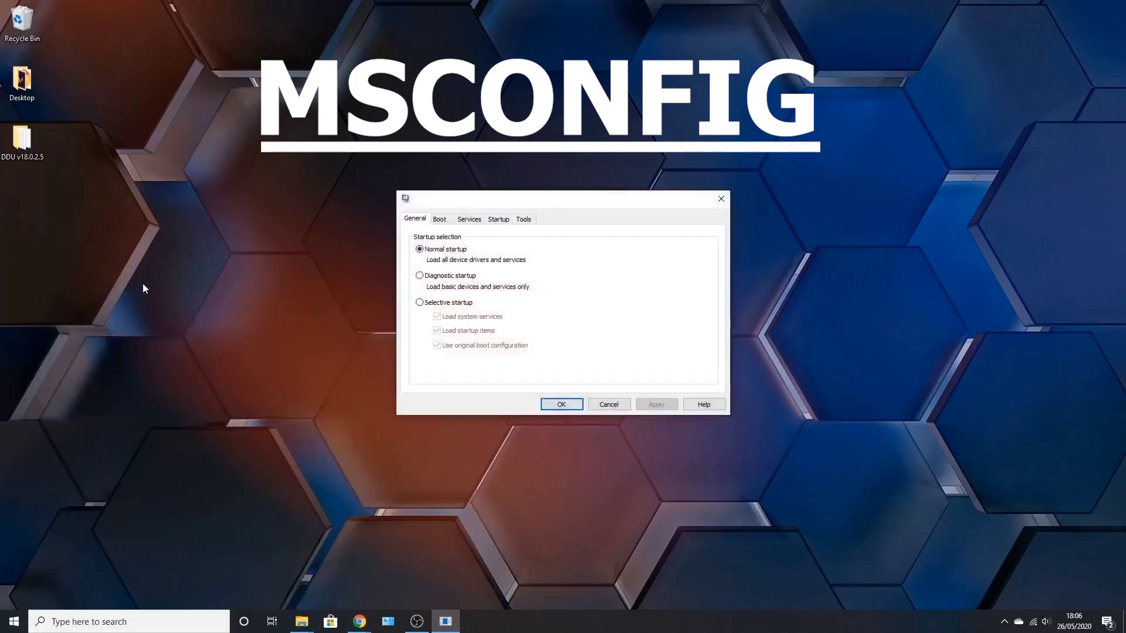
pyautogui.click(445, 221)
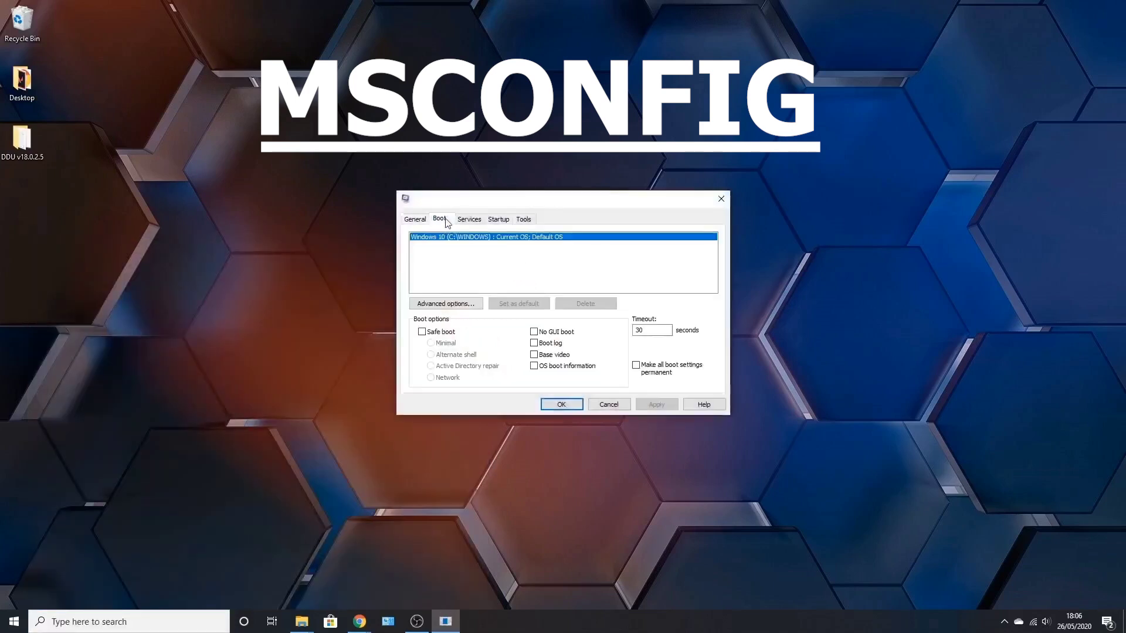
pyautogui.click(421, 332)
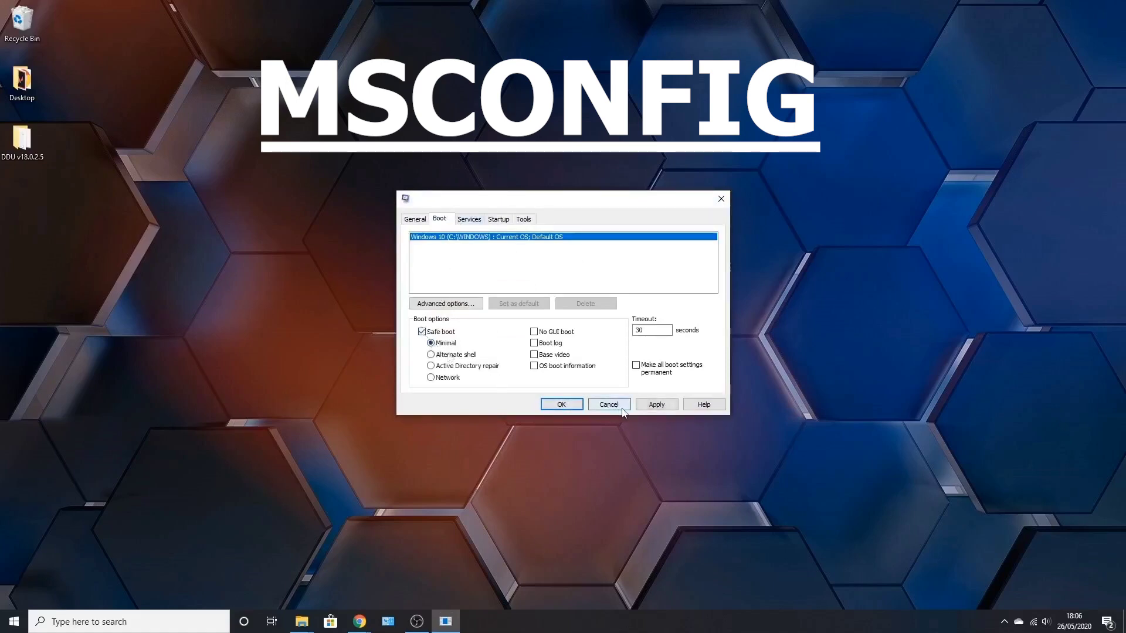
pyautogui.click(661, 407)
pyautogui.click(561, 404)
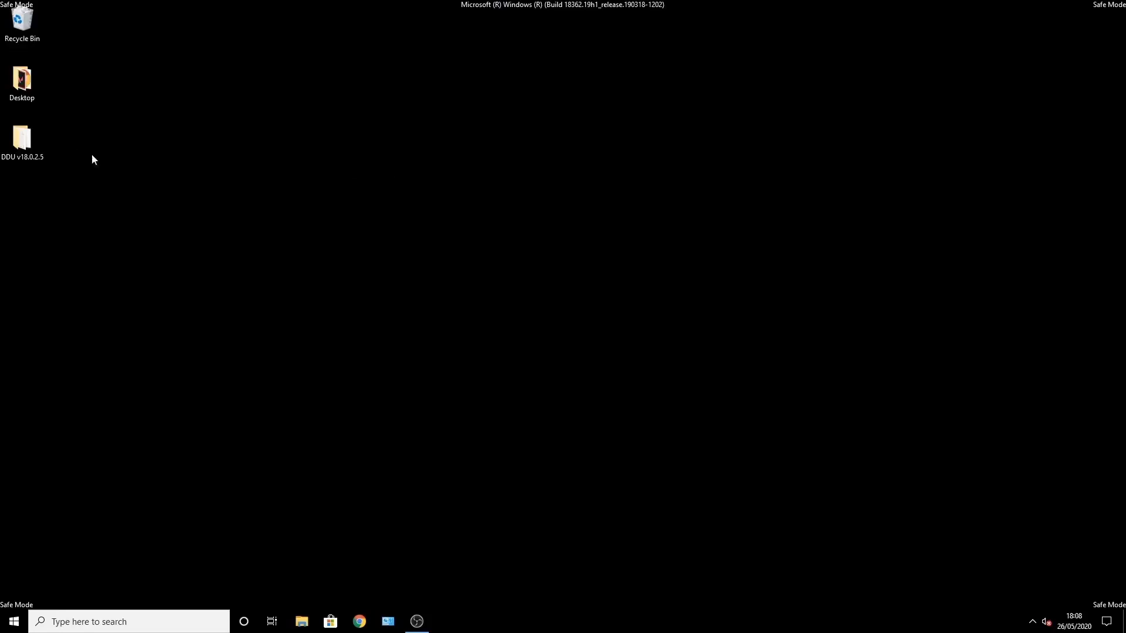
# Step: Open the DDU v18.0.2.5 desktop folder and launch Display Driver Uninstaller
pyautogui.doubleClick(32, 145)
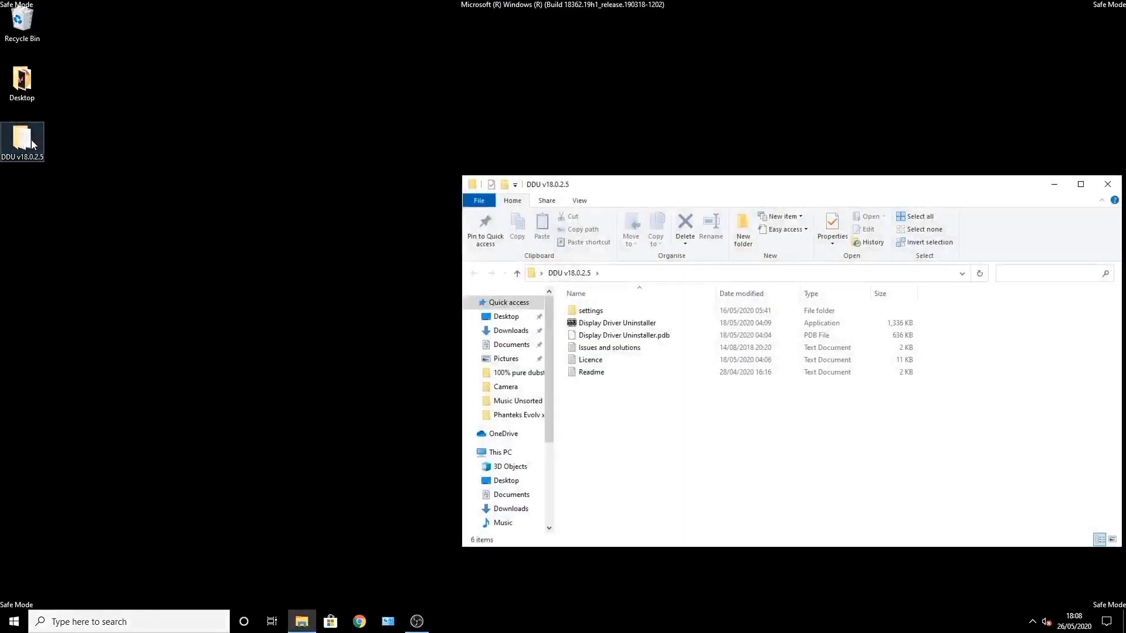
pyautogui.click(629, 326)
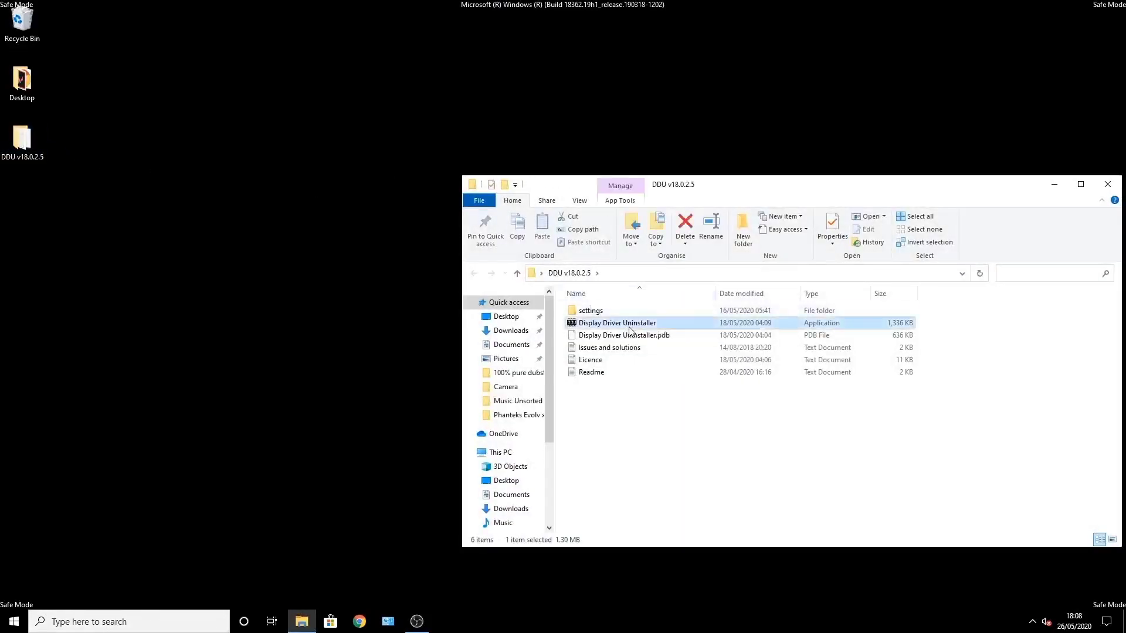
pyautogui.doubleClick(629, 324)
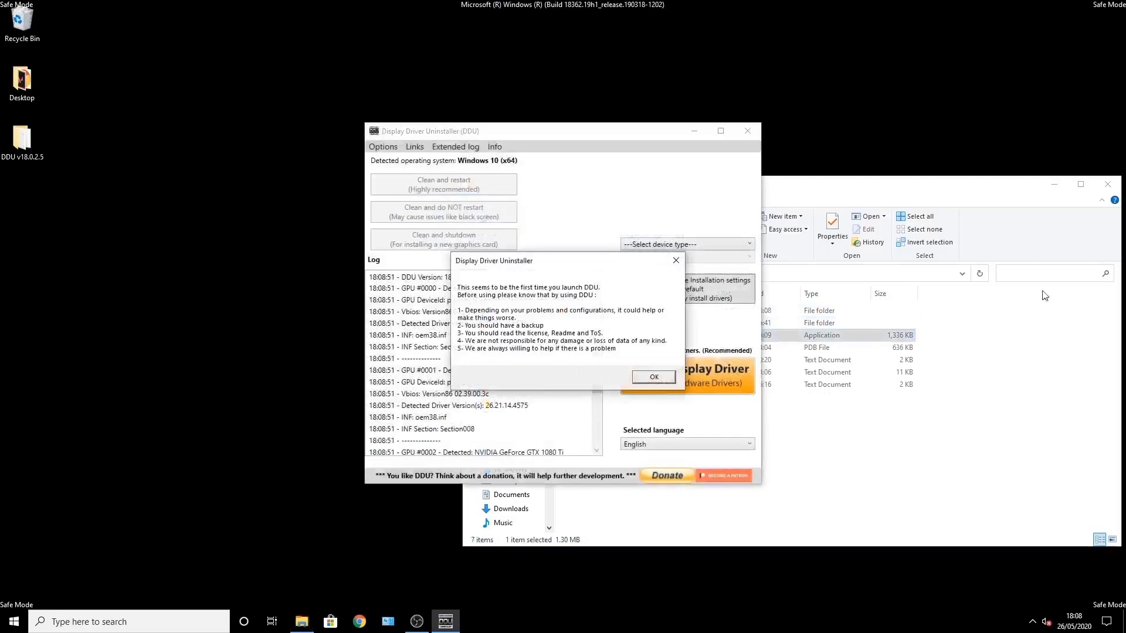
pyautogui.click(1055, 186)
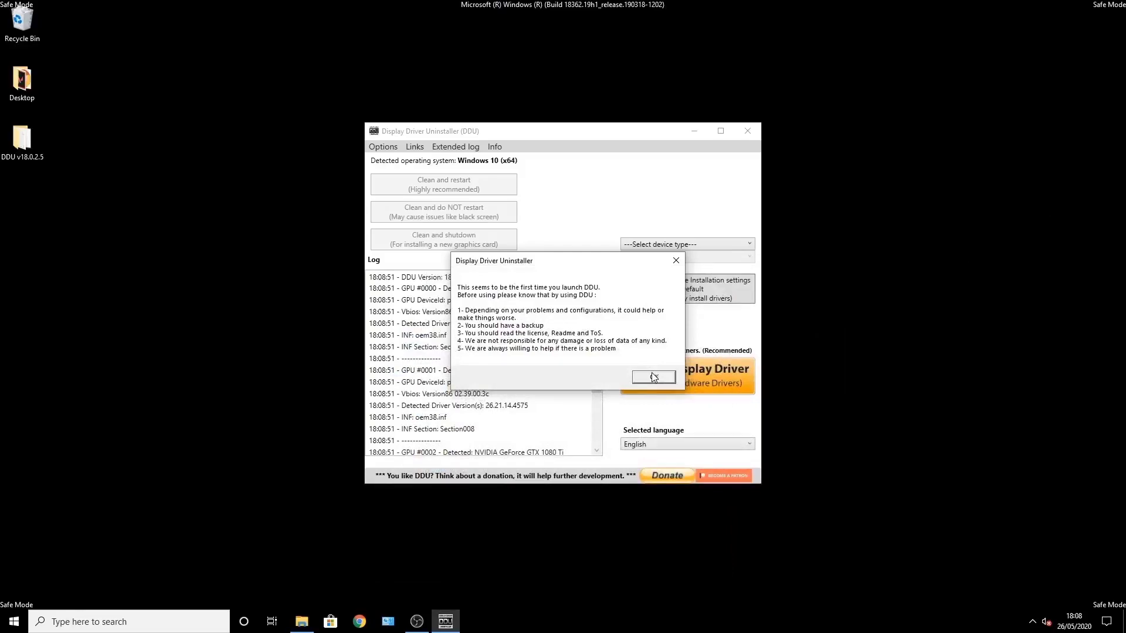
# Step: Accept the first-launch warning and close the Options window
pyautogui.click(652, 377)
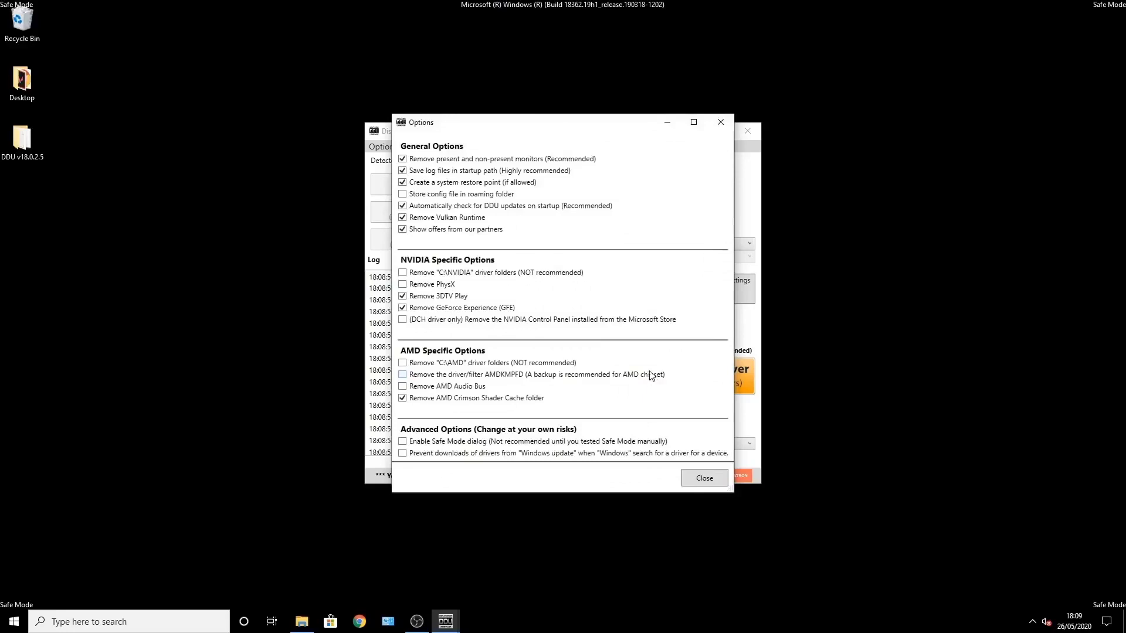
pyautogui.click(720, 124)
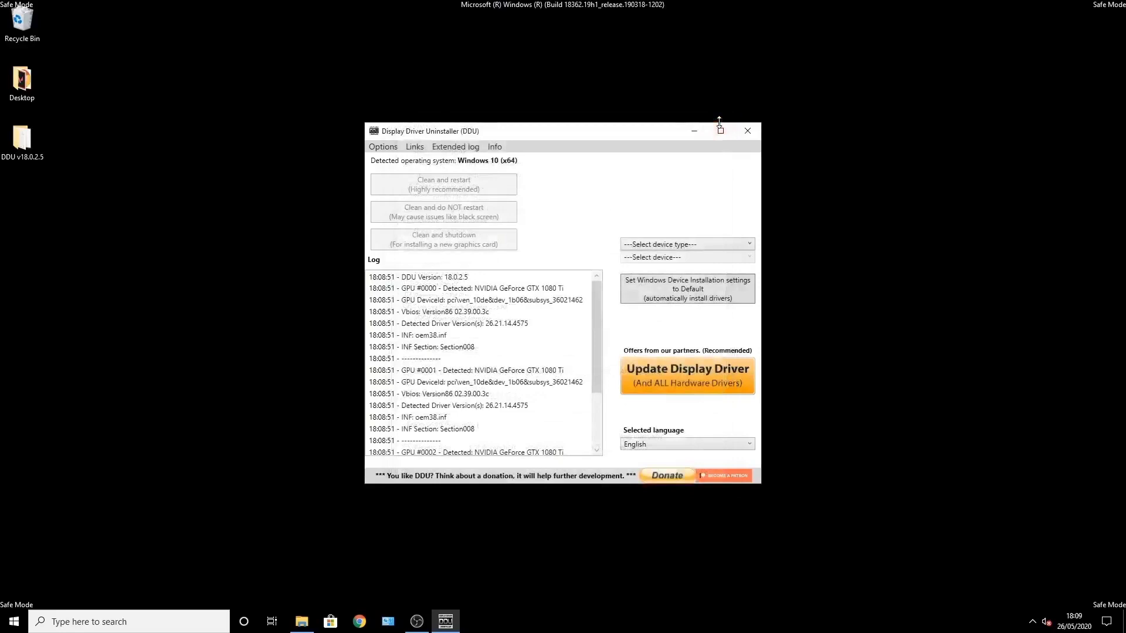
# Step: Set device type to GPU with NVIDIA as vendor and run Clean and restart
pyautogui.click(726, 244)
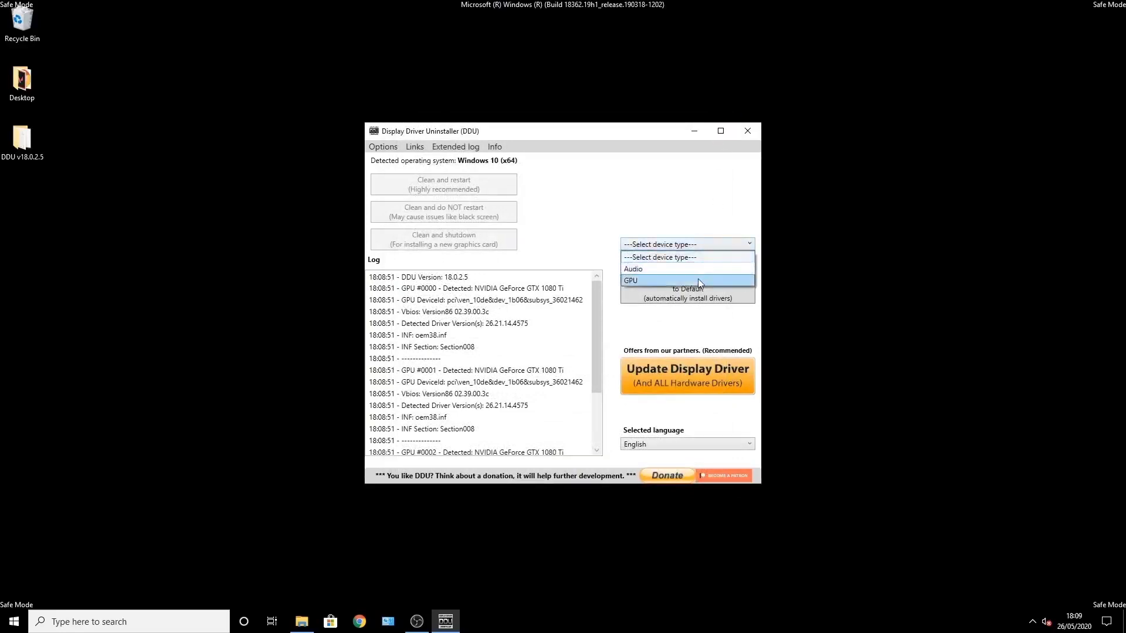
pyautogui.click(698, 280)
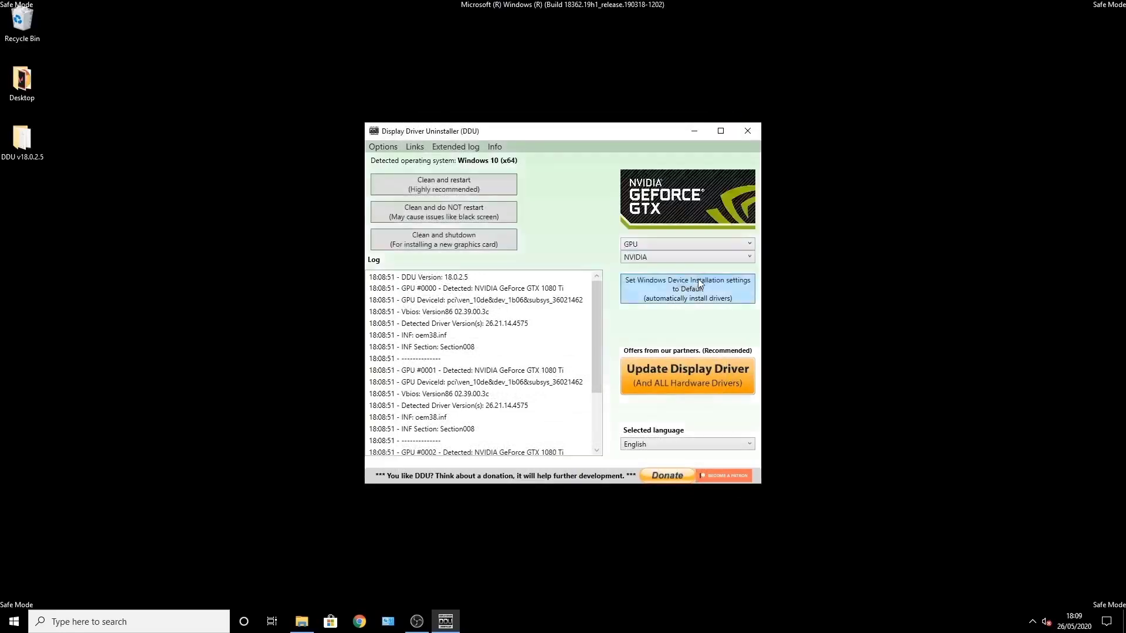
pyautogui.click(725, 260)
pyautogui.click(726, 260)
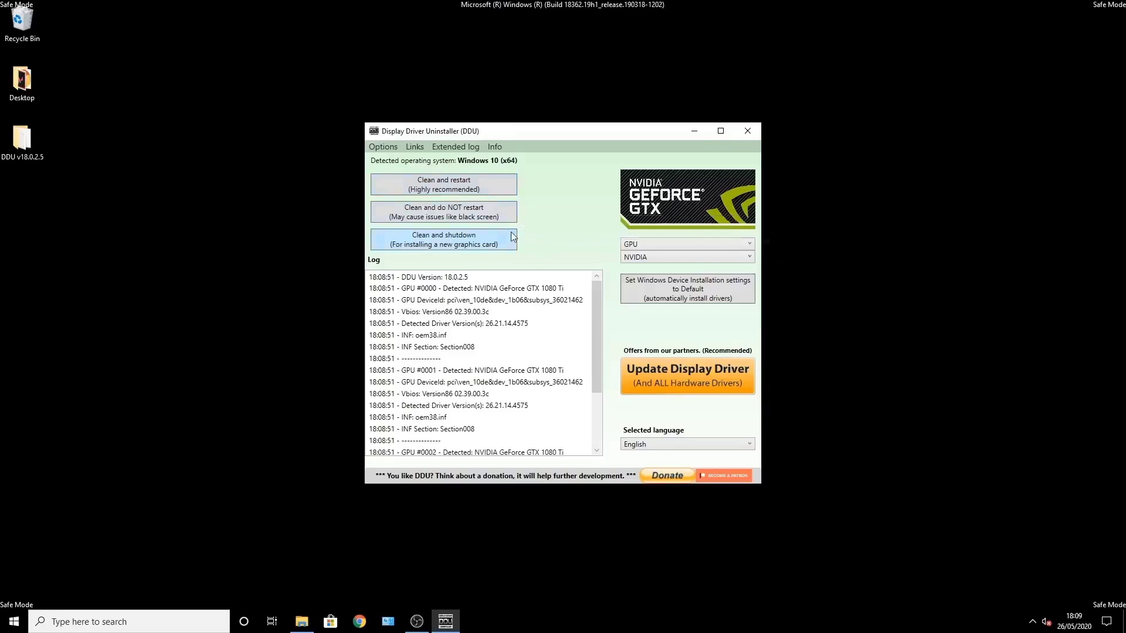
pyautogui.click(496, 185)
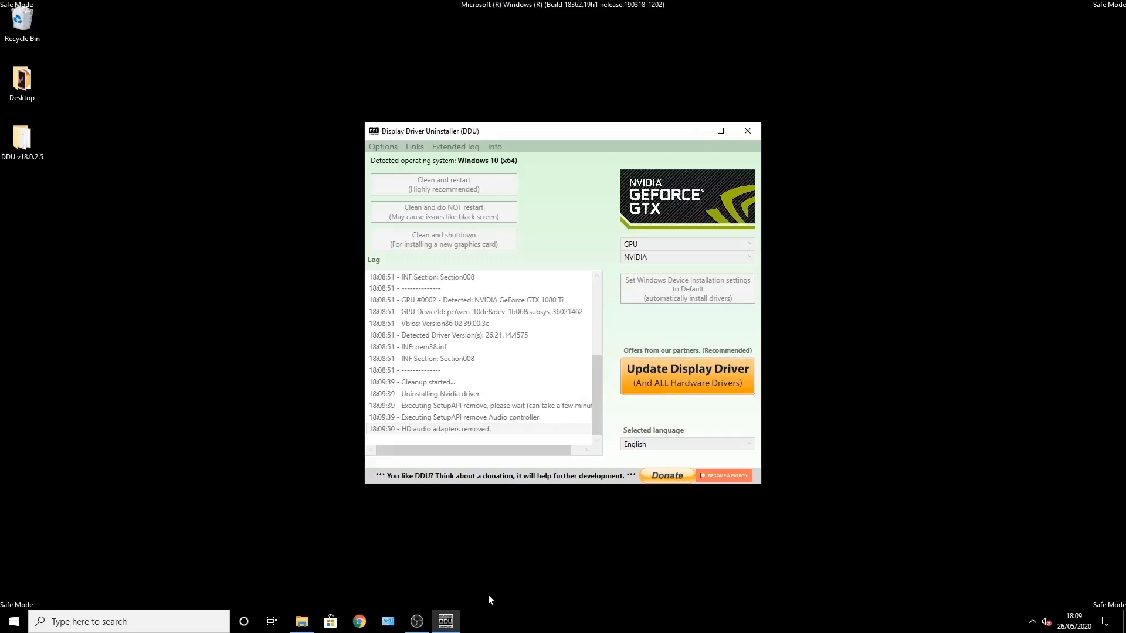
pyautogui.moveTo(416, 625)
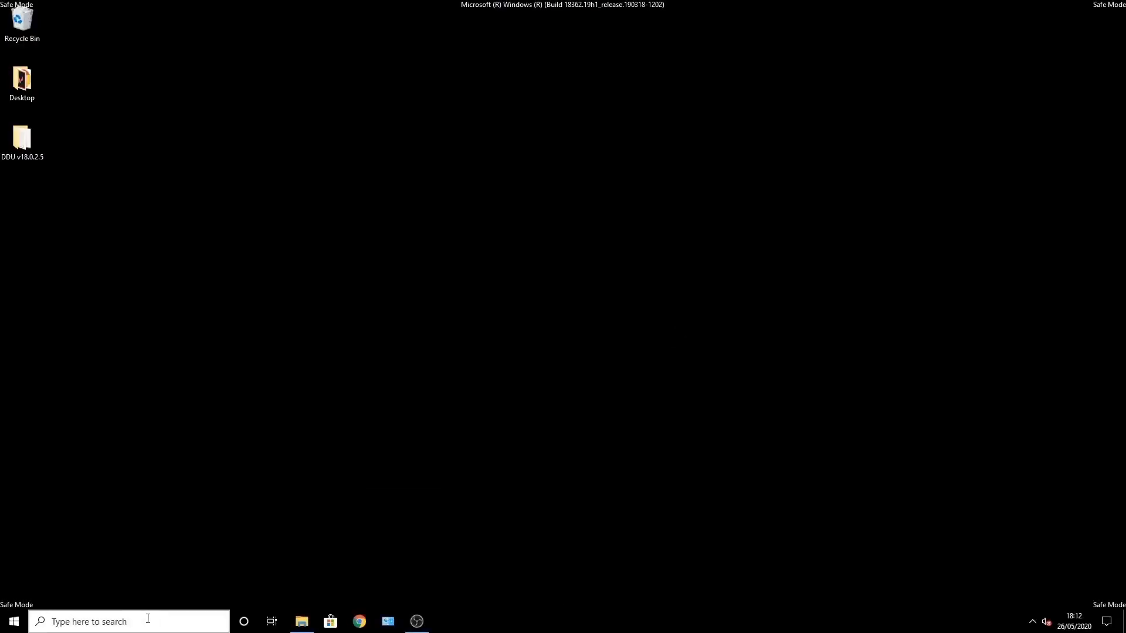
# Step: Open System Configuration via 'msconfig', untick Safe boot on the Boot tab, and apply
pyautogui.click(146, 621)
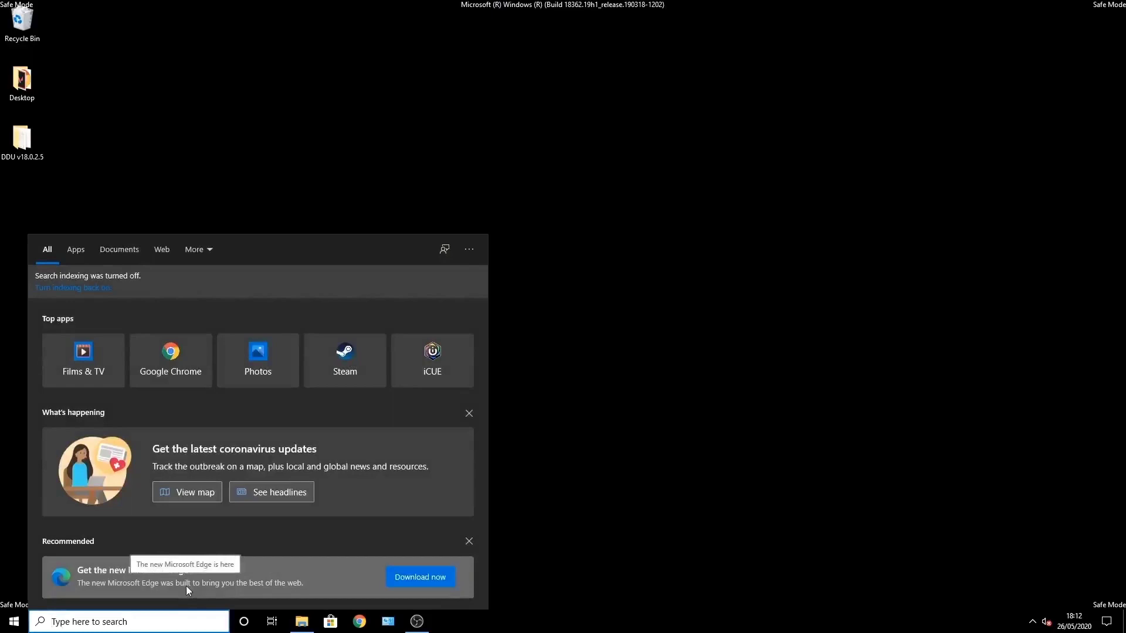
pyautogui.write('msco')
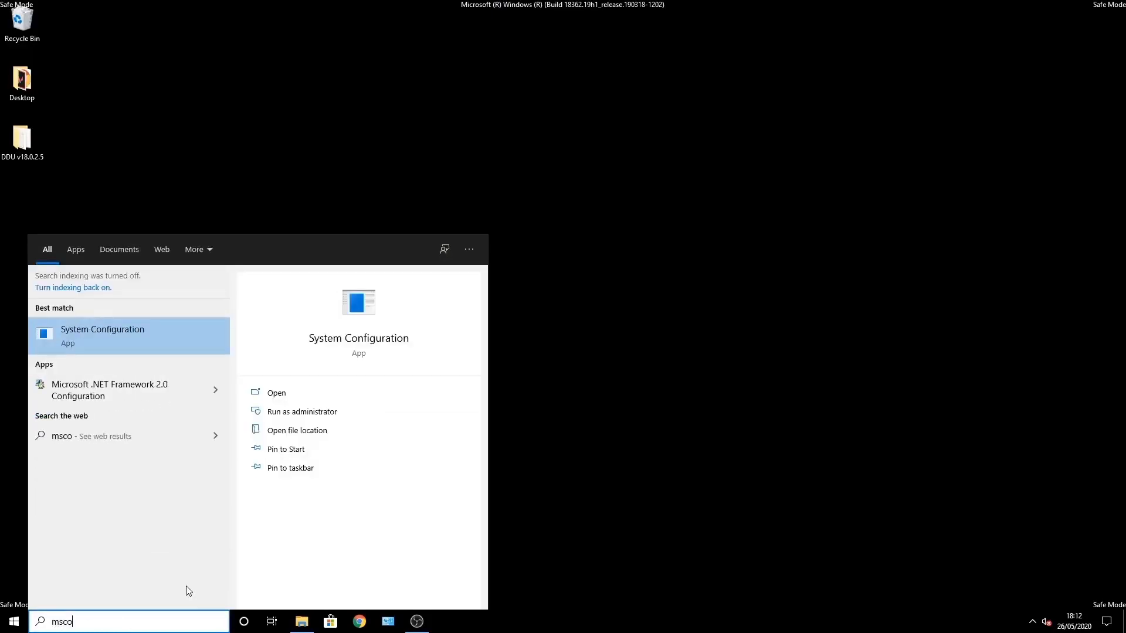
pyautogui.write('nfig')
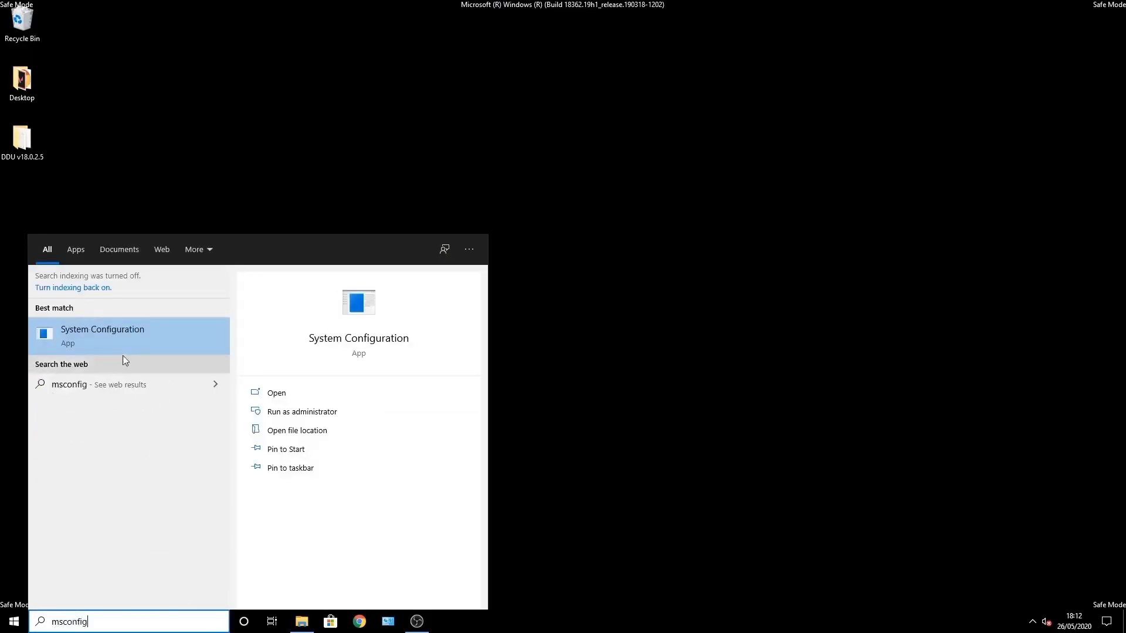
pyautogui.click(174, 334)
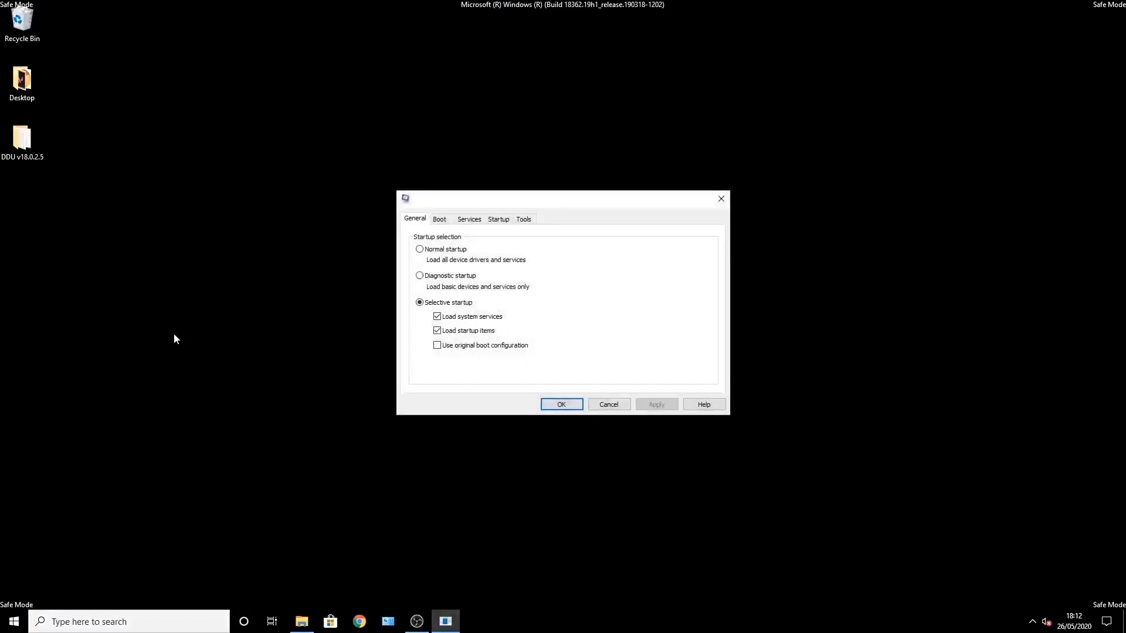
pyautogui.click(439, 219)
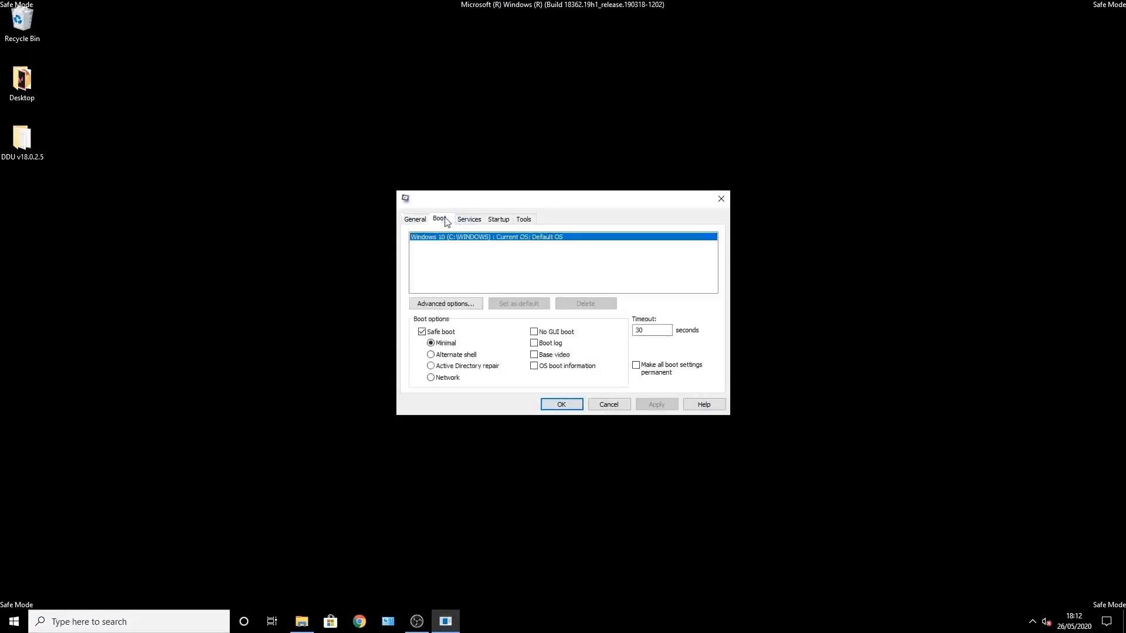
pyautogui.click(422, 331)
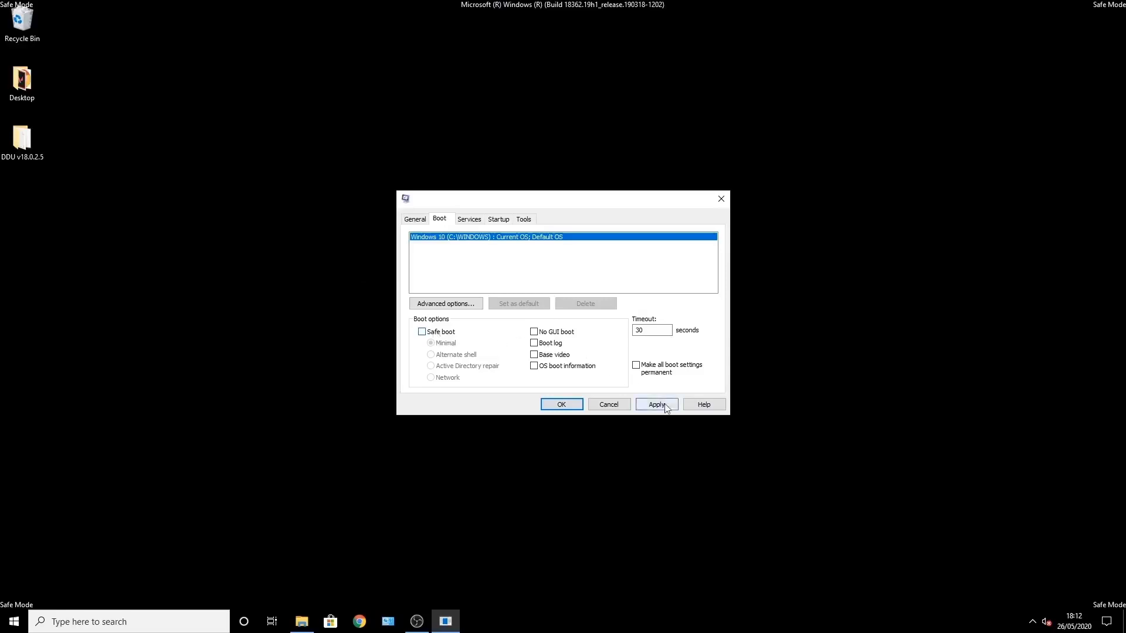
pyautogui.click(658, 405)
pyautogui.click(574, 410)
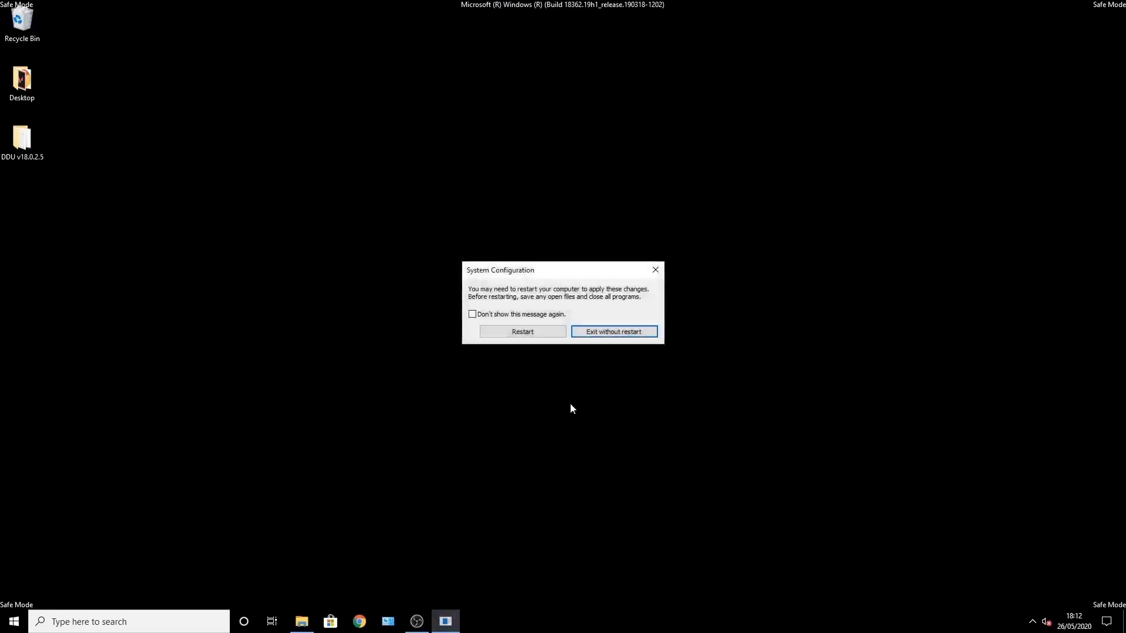